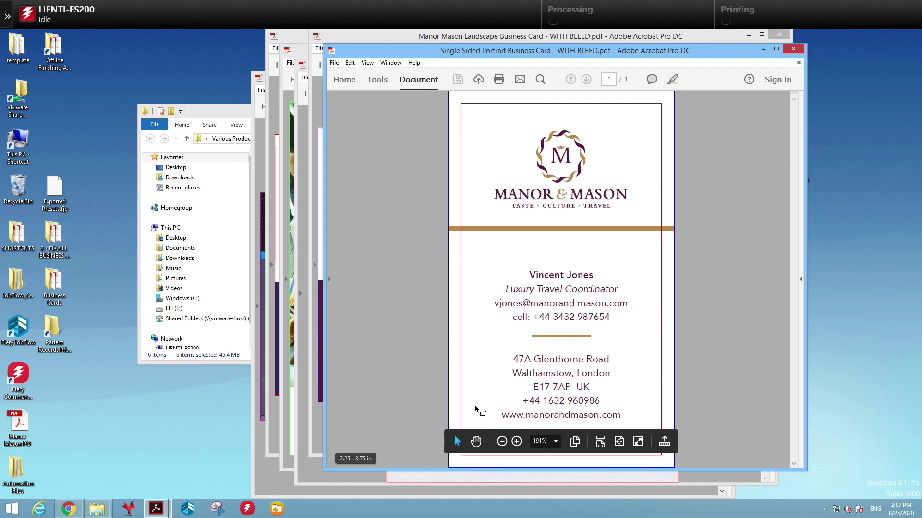
Minimize the Single Sided Portrait Business Card WITH BLEED window in Acrobat
{"action": "left_click", "coordinate": [763, 51]}
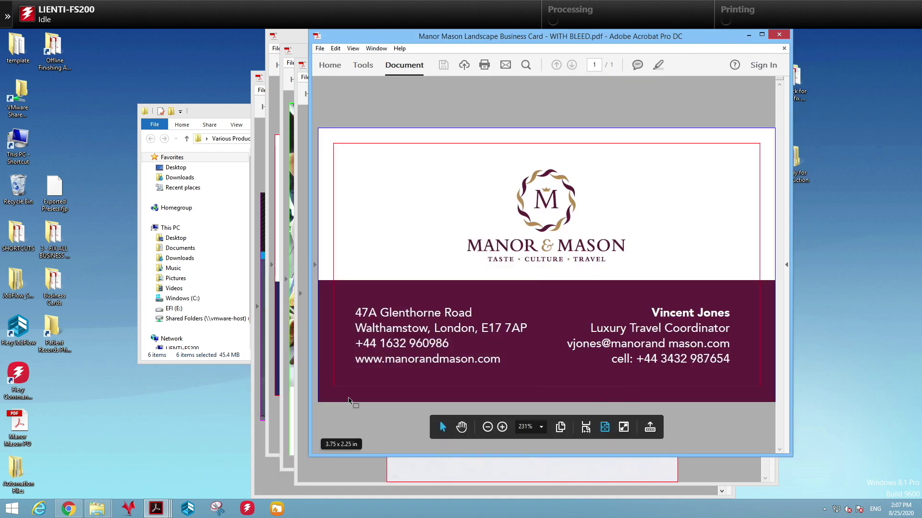
Minimize the landscape card, Cooking Tools Cover, 2020 Calendar, NO BLEED card and Postcard windows, then bring up JobFlow
{"action": "left_click", "coordinate": [748, 35]}
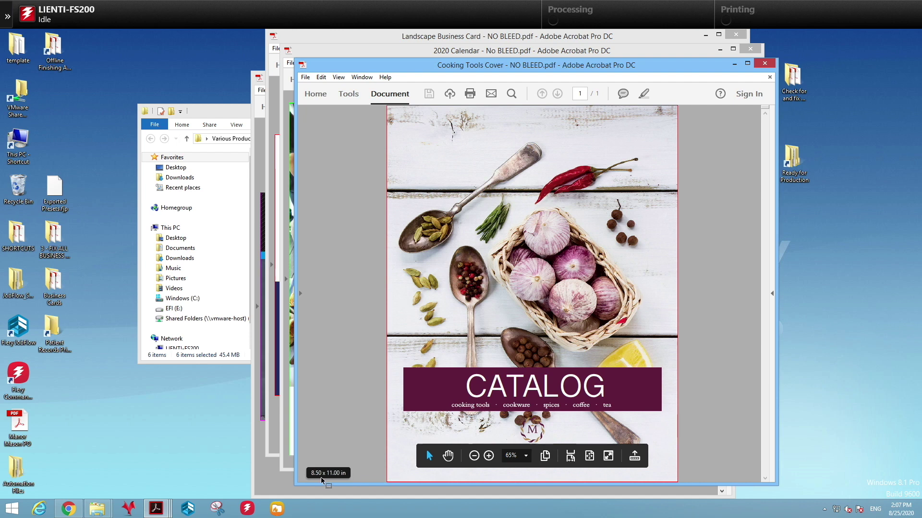
{"action": "left_click", "coordinate": [734, 63]}
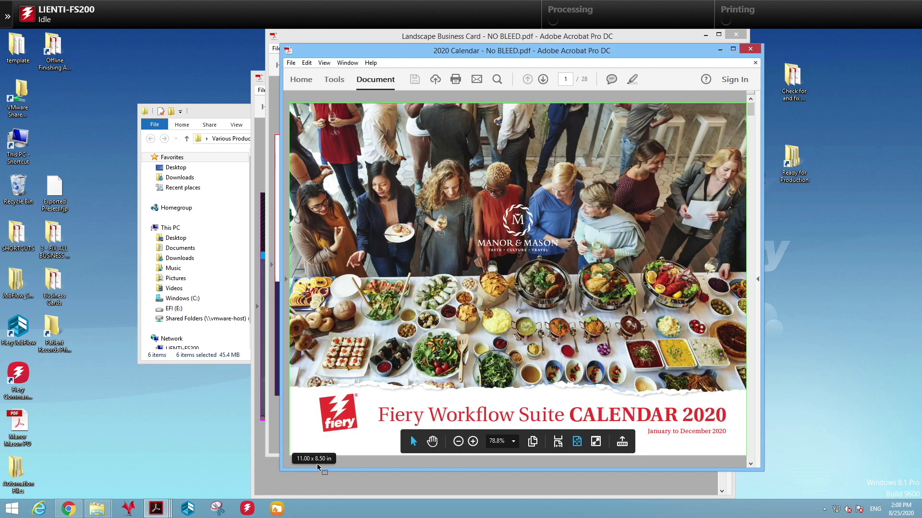
{"action": "left_click", "coordinate": [720, 50]}
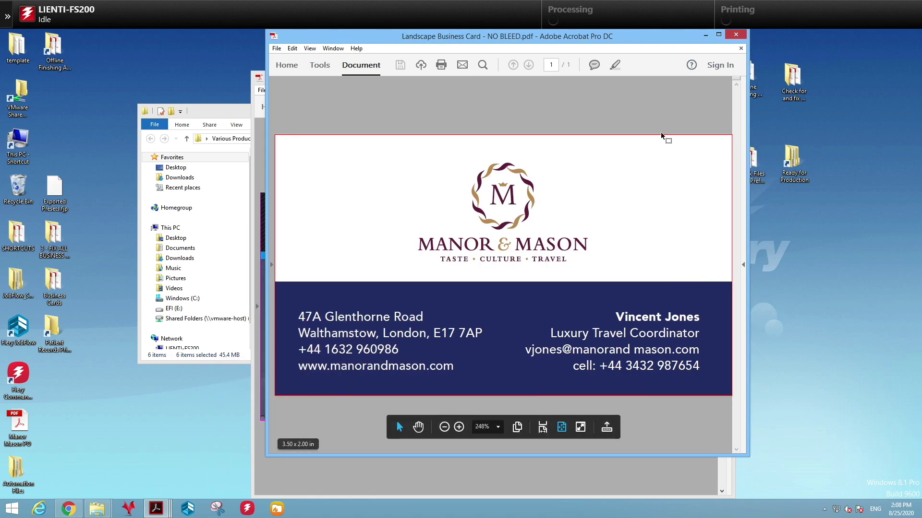
{"action": "left_click", "coordinate": [705, 35]}
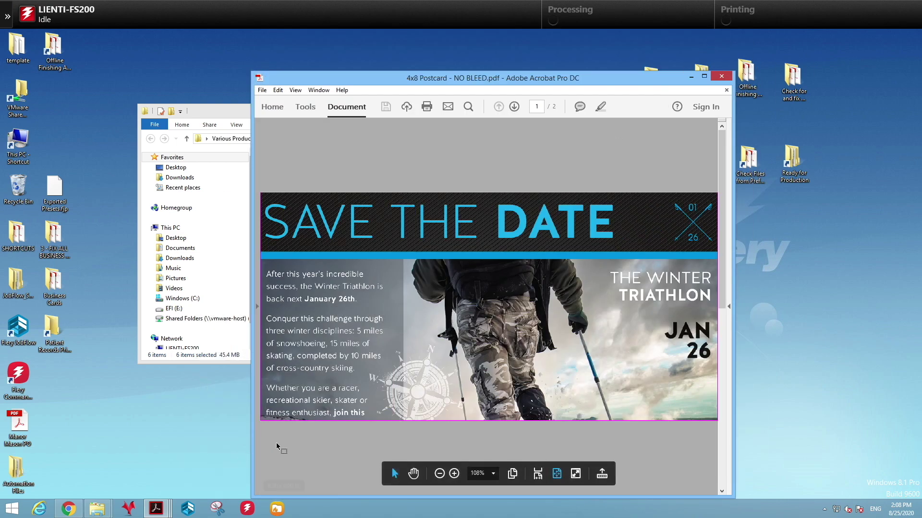
{"action": "left_click", "coordinate": [691, 77]}
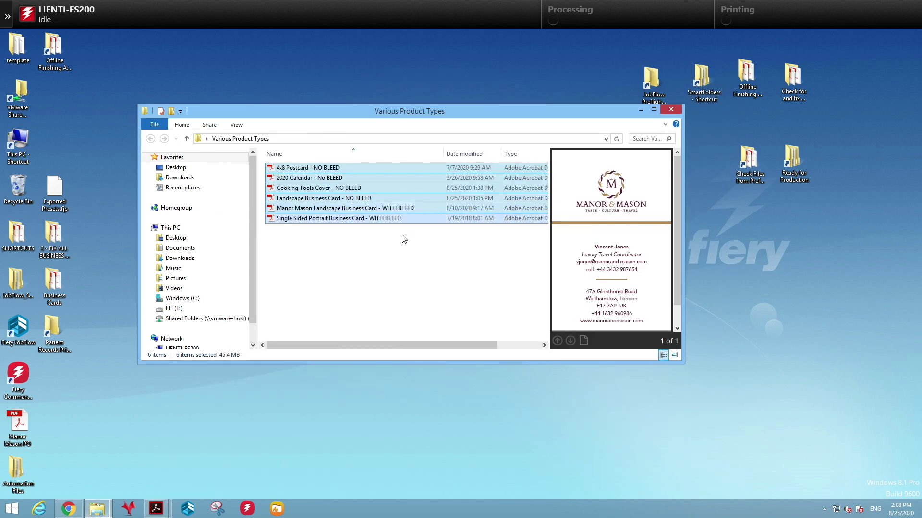
{"action": "left_click", "coordinate": [69, 508]}
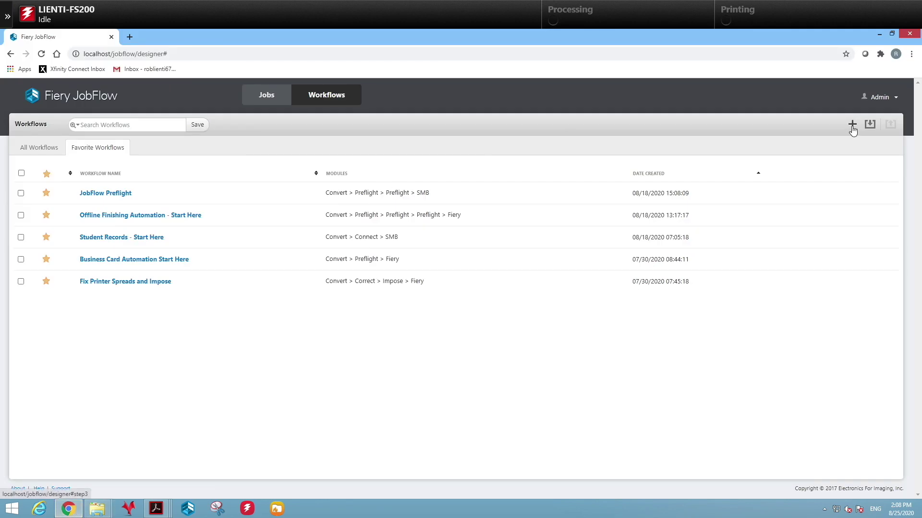
Create a new JobFlow workflow named 'Add Bleed .125'
{"action": "left_click", "coordinate": [852, 126]}
{"action": "type", "text": "Ad"}
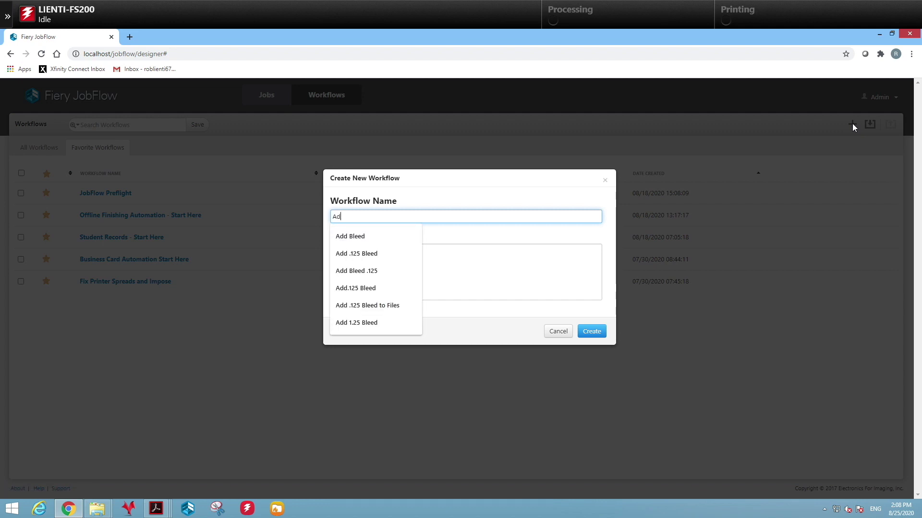
{"action": "type", "text": "d Bleed "}
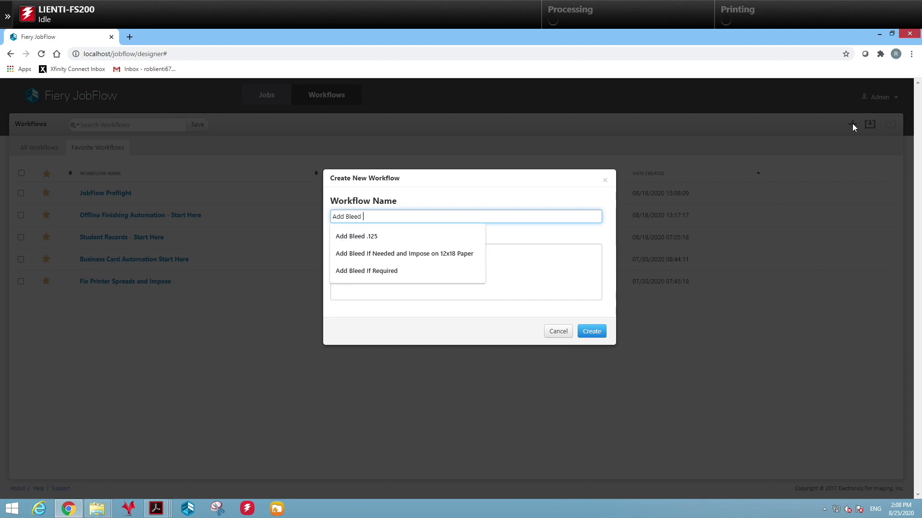
{"action": "type", "text": ".125"}
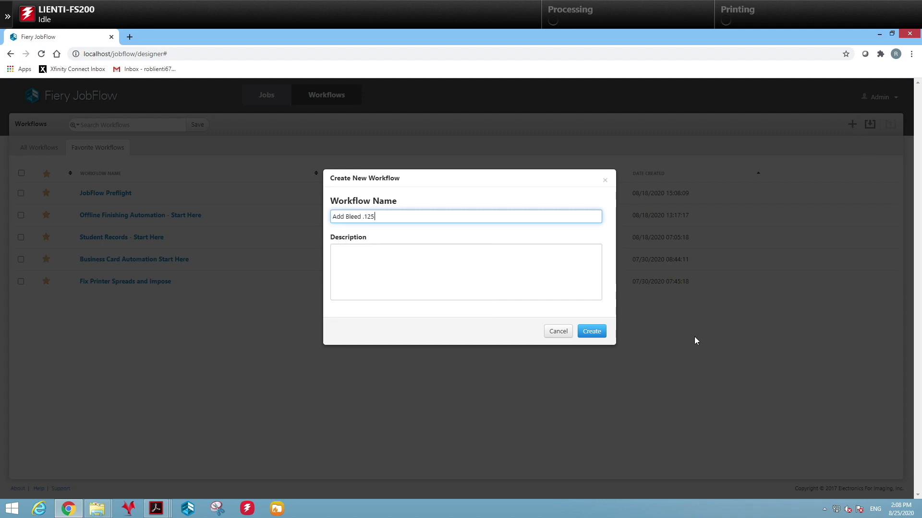
{"action": "left_click", "coordinate": [593, 332]}
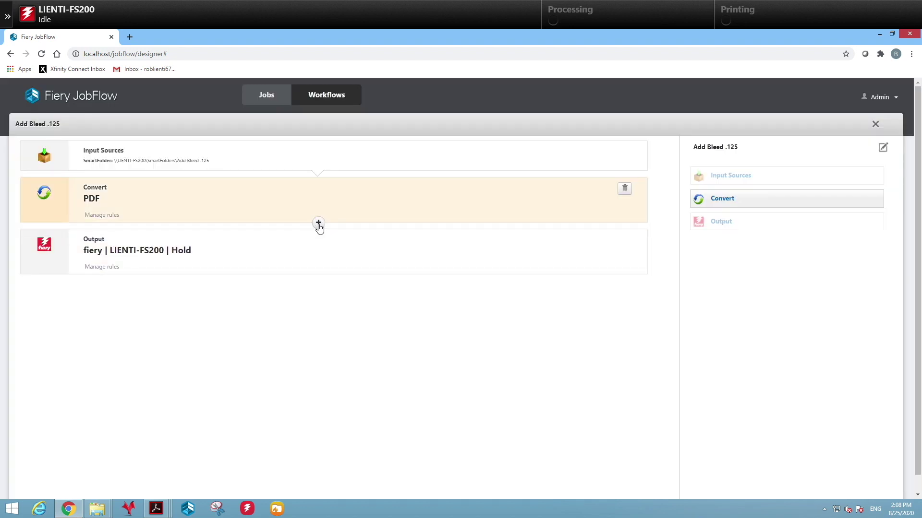
Insert a Correct step using the Generate Bleed .125 action after Convert
{"action": "left_click", "coordinate": [319, 223]}
{"action": "left_click", "coordinate": [492, 245]}
{"action": "type", "text": "B"}
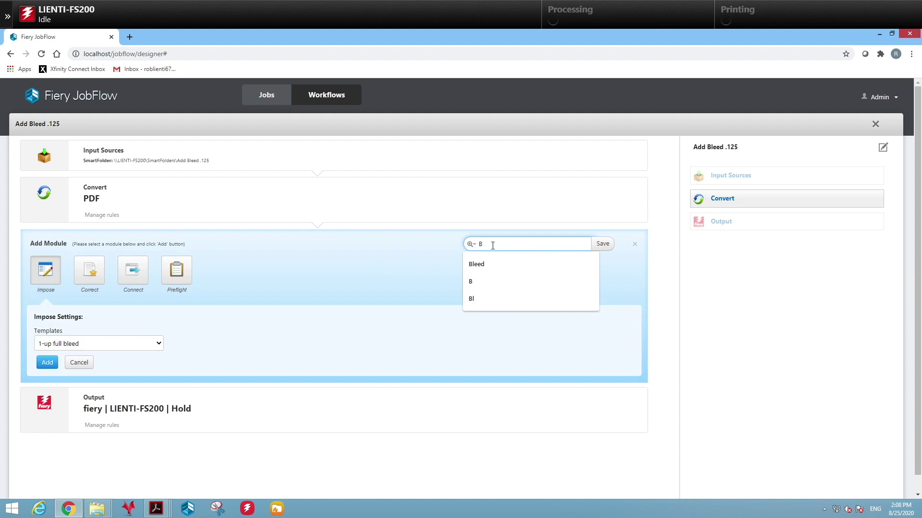
{"action": "type", "text": "leed"}
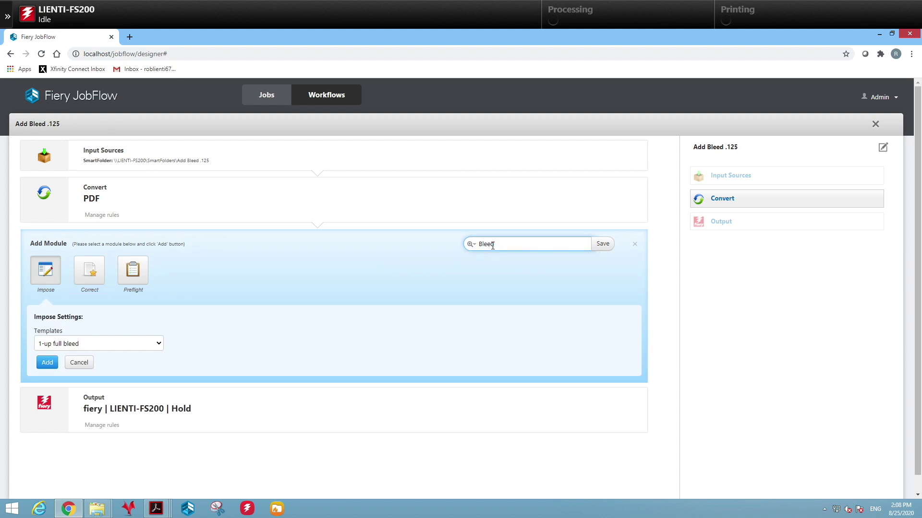
{"action": "left_click", "coordinate": [86, 284]}
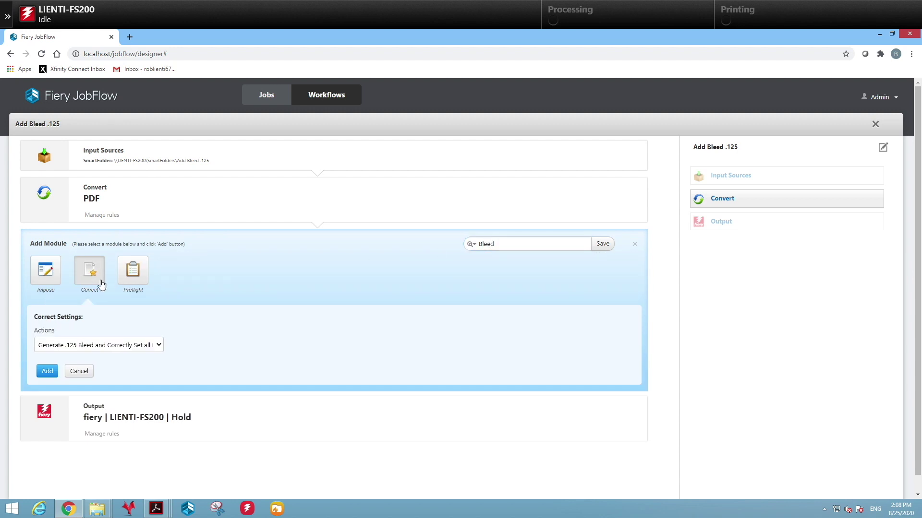
{"action": "left_click", "coordinate": [159, 345]}
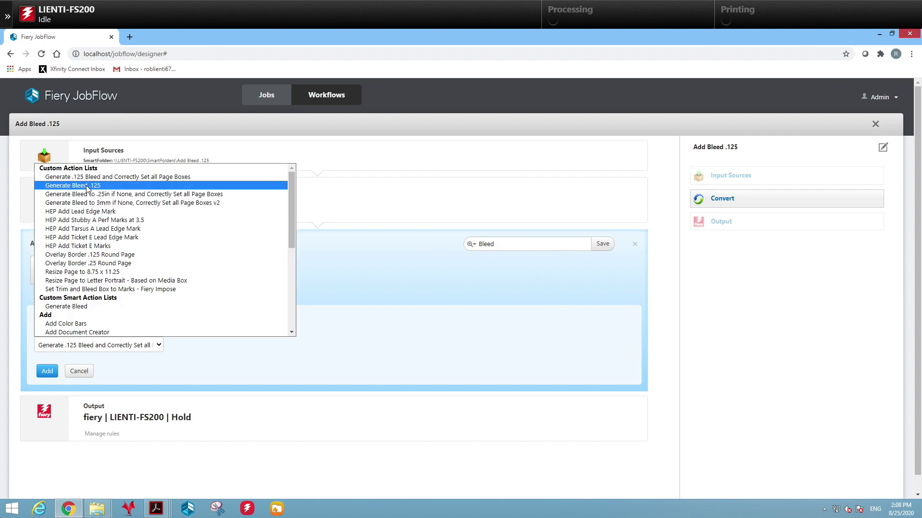
{"action": "left_click", "coordinate": [86, 187]}
{"action": "left_click", "coordinate": [47, 371]}
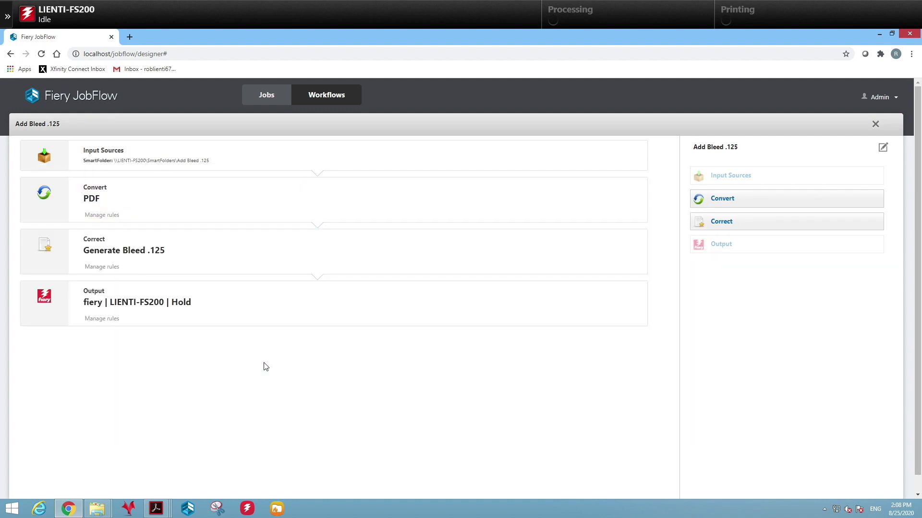
Set the workflow output to the Ready for Production folder and close the designer
{"action": "left_click", "coordinate": [622, 294]}
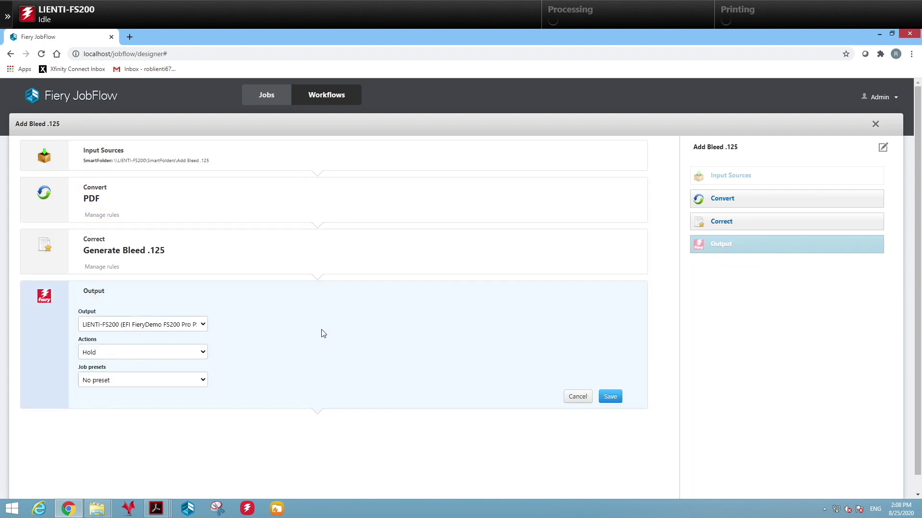
{"action": "left_click", "coordinate": [203, 327]}
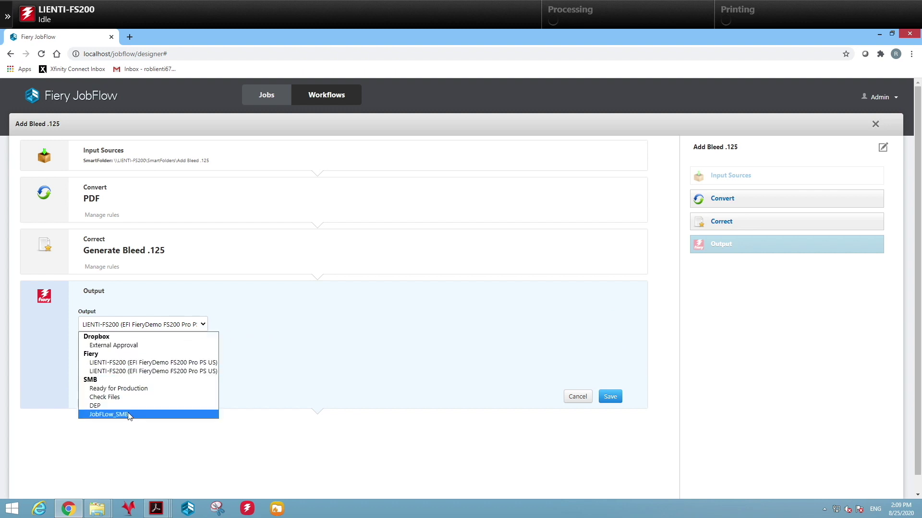
{"action": "left_click", "coordinate": [135, 389]}
{"action": "left_click", "coordinate": [606, 342]}
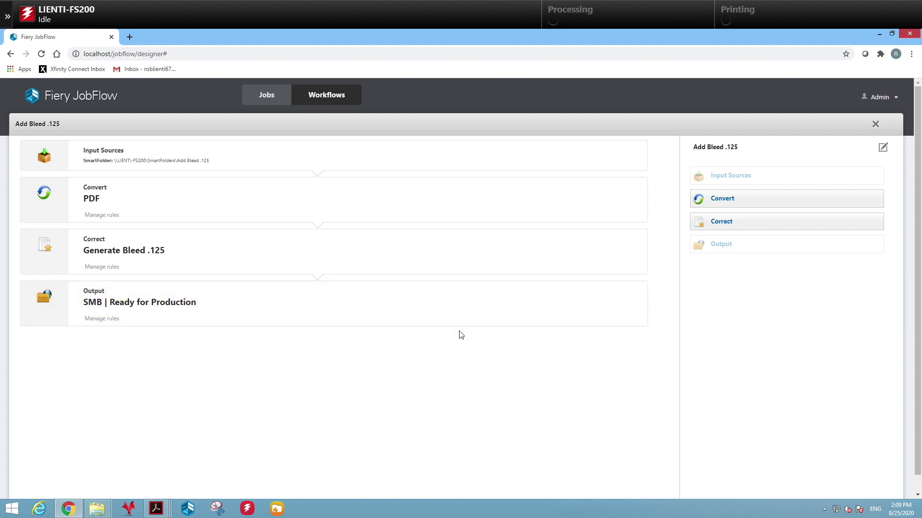
{"action": "left_click", "coordinate": [874, 124]}
Create another new workflow named 'Add Some Bleed Please'
{"action": "left_click", "coordinate": [852, 124]}
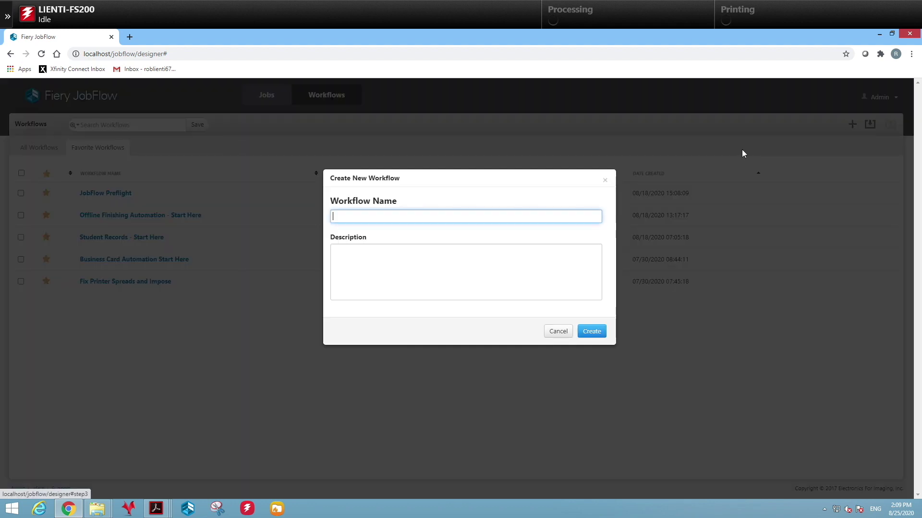
{"action": "type", "text": "Ad"}
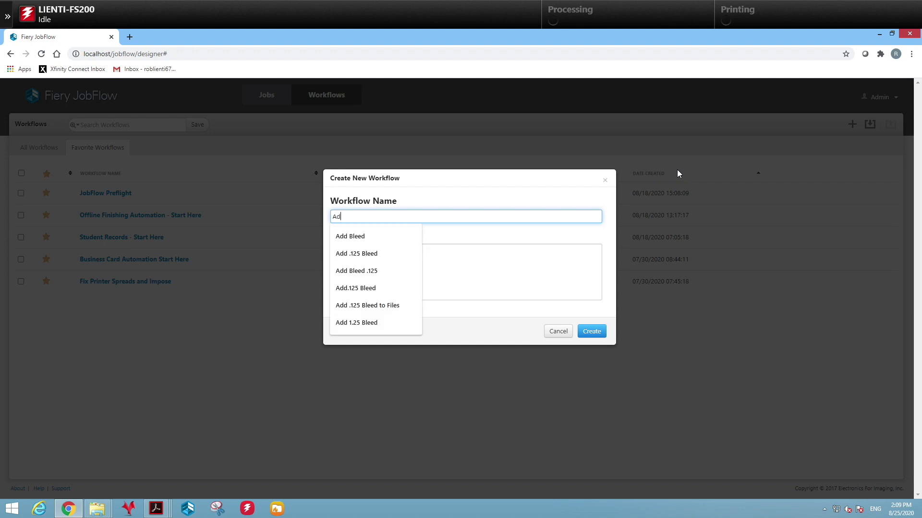
{"action": "type", "text": "d Some Bleed Please"}
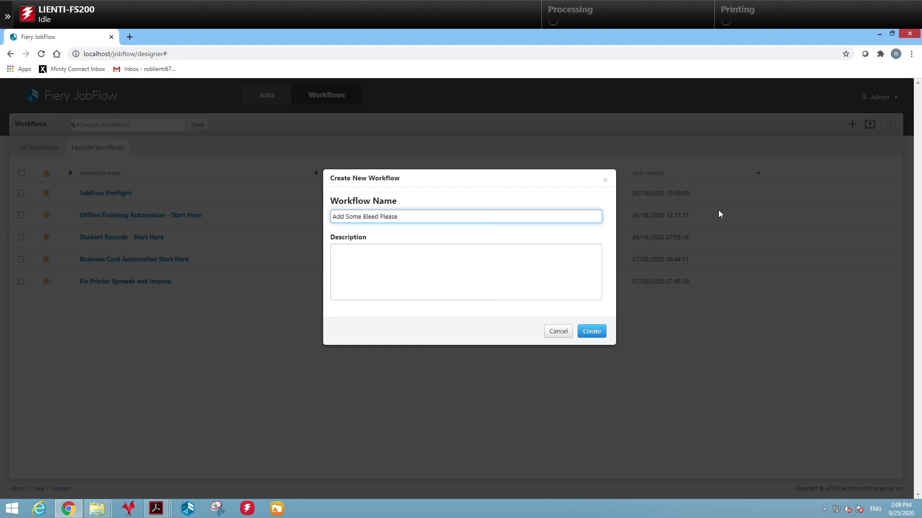
{"action": "left_click", "coordinate": [592, 332]}
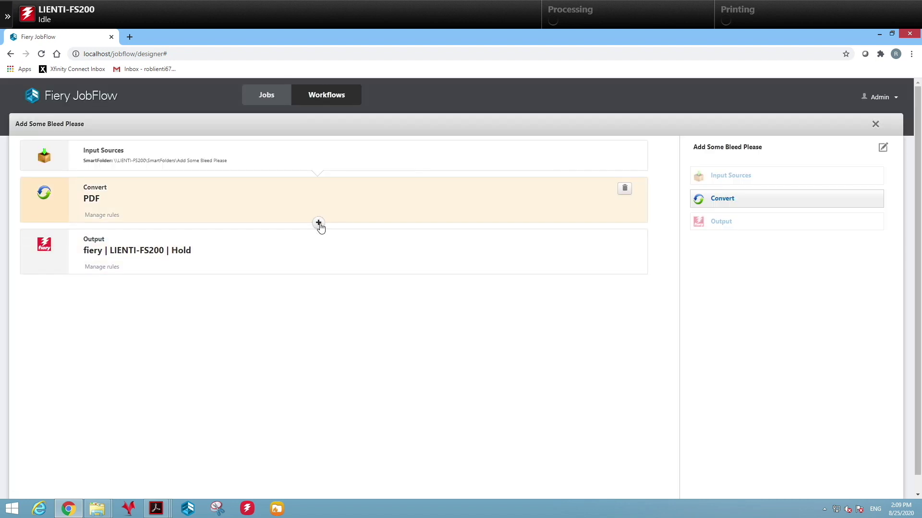
Add a Preflight step with the Check for Bleed profile after Convert
{"action": "left_click", "coordinate": [319, 223]}
{"action": "left_click", "coordinate": [504, 245]}
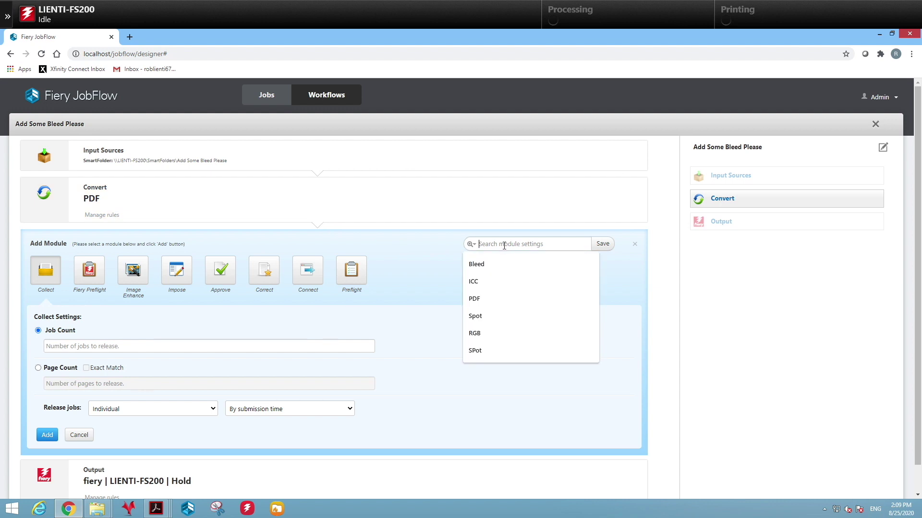
{"action": "type", "text": "Bleed"}
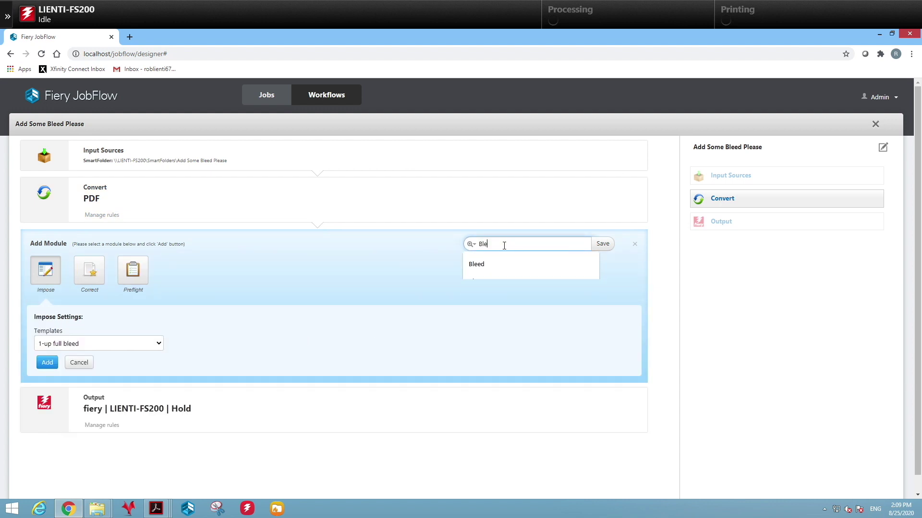
{"action": "left_click", "coordinate": [139, 272]}
{"action": "left_click", "coordinate": [159, 345]}
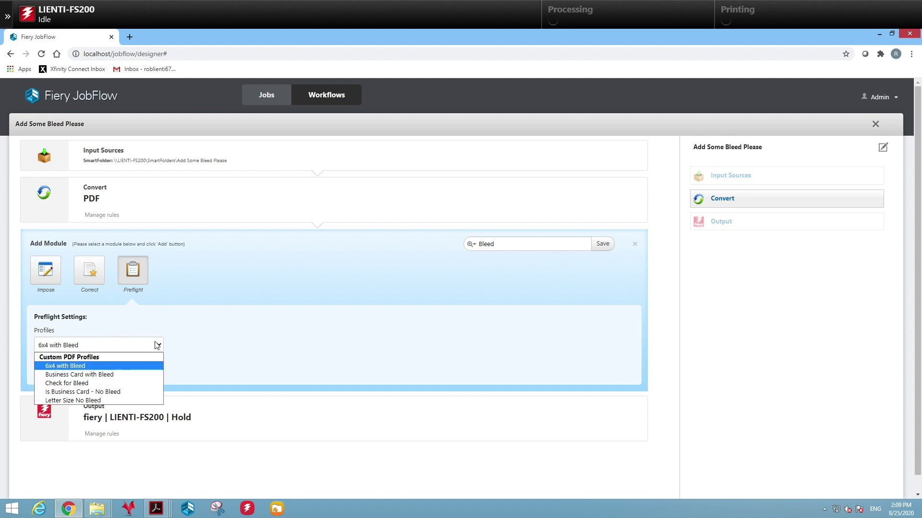
{"action": "left_click", "coordinate": [85, 383]}
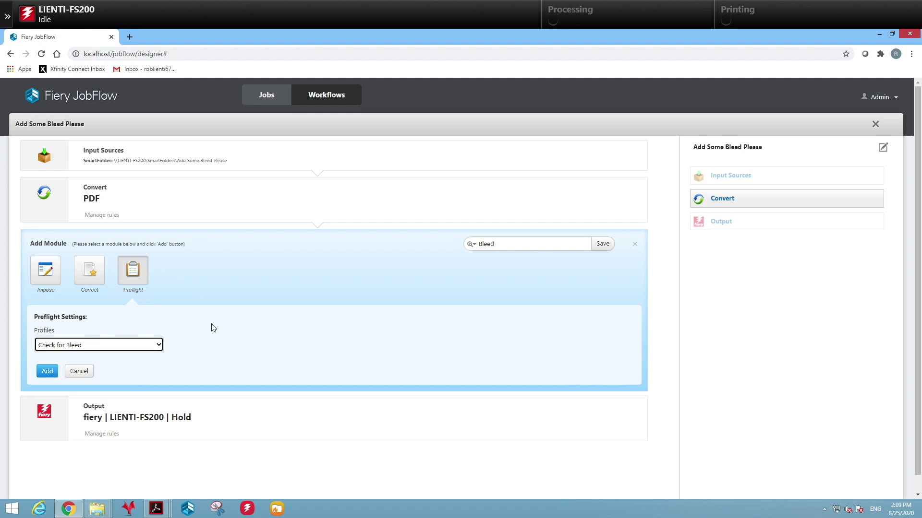
{"action": "left_click", "coordinate": [54, 373]}
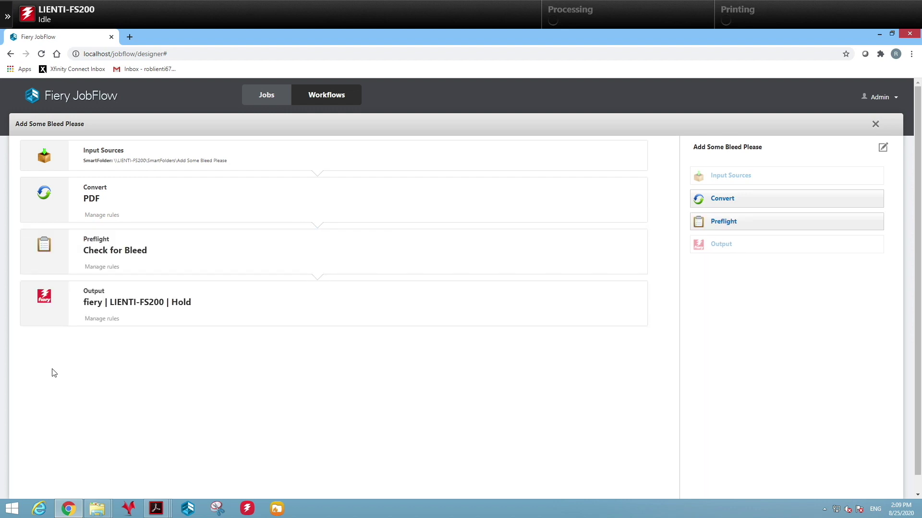
Add a rule moving jobs that fail the Check for Bleed preflight to Add Bleed .125
{"action": "left_click", "coordinate": [108, 269]}
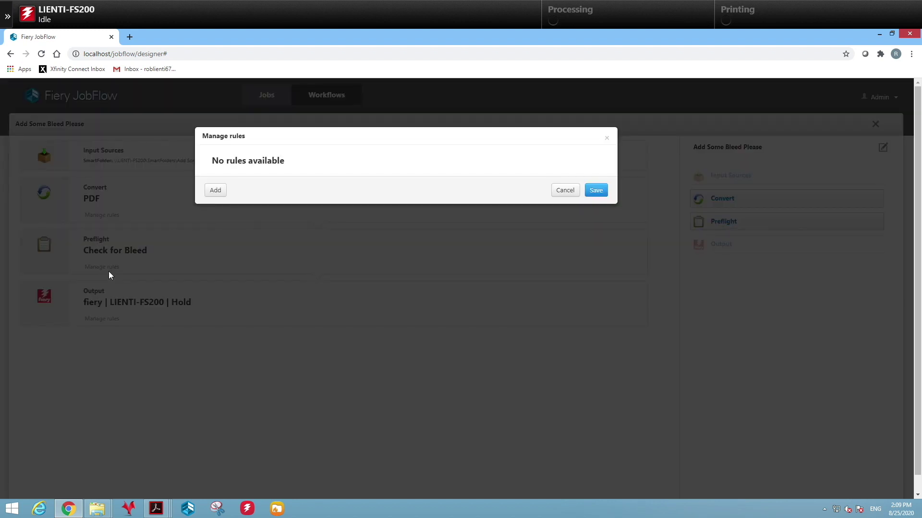
{"action": "left_click", "coordinate": [214, 191]}
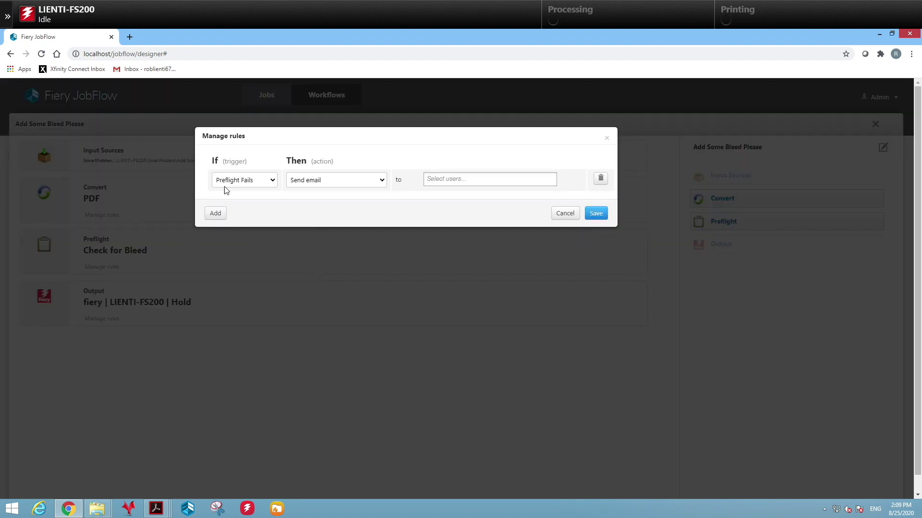
{"action": "left_click", "coordinate": [316, 186]}
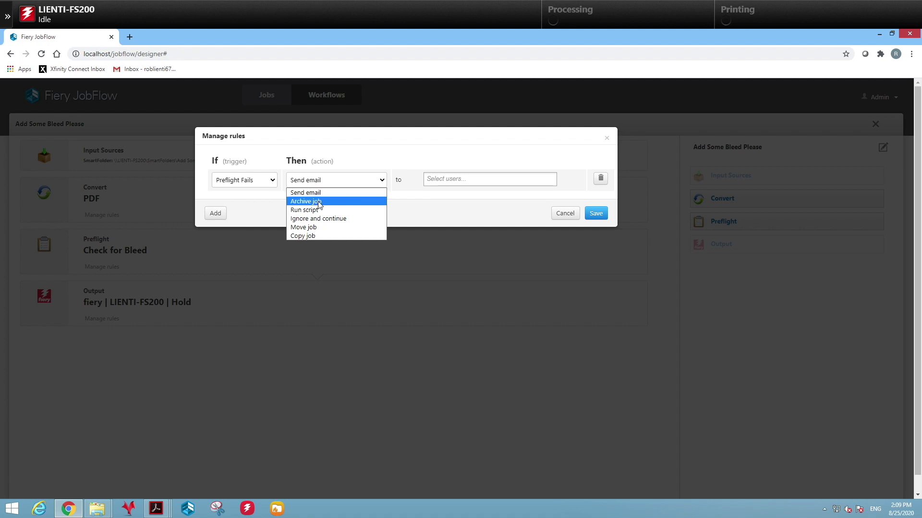
{"action": "left_click", "coordinate": [312, 230]}
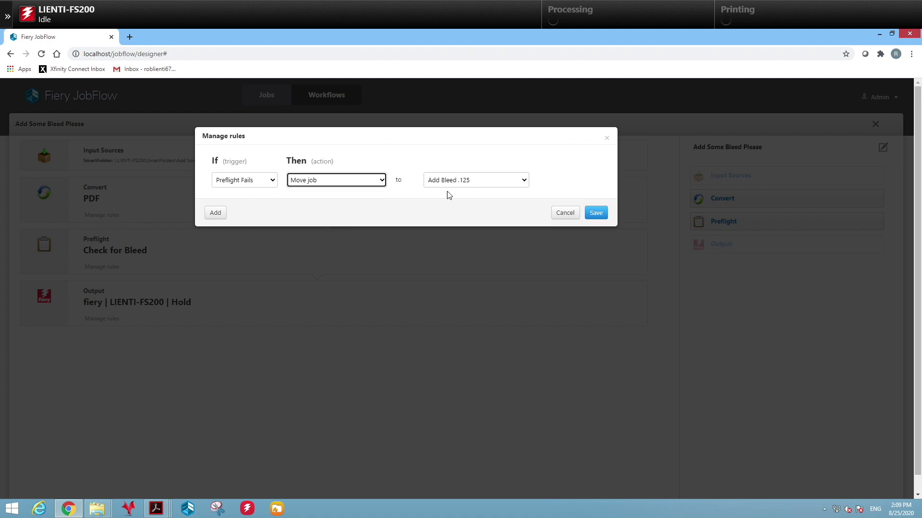
{"action": "left_click", "coordinate": [595, 213]}
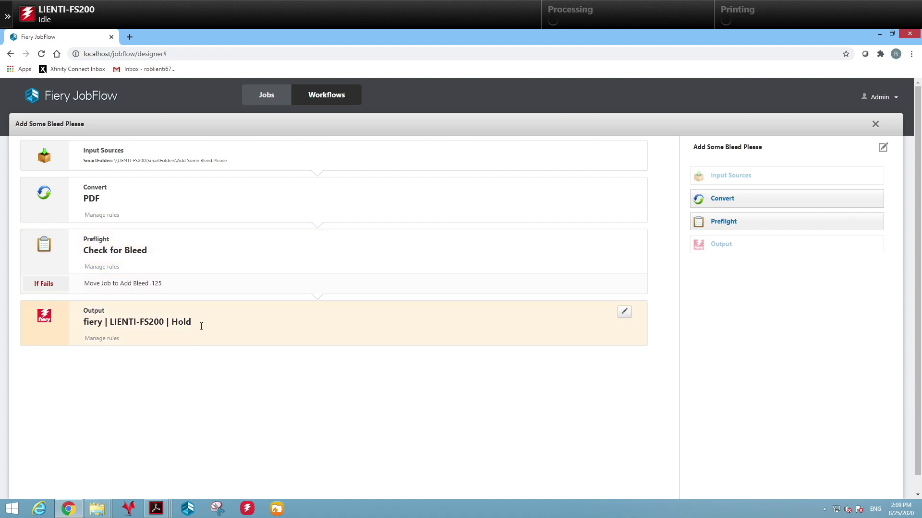
Change the Add Some Bleed Please output to Ready for Production, then minimize JobFlow
{"action": "left_click", "coordinate": [624, 313]}
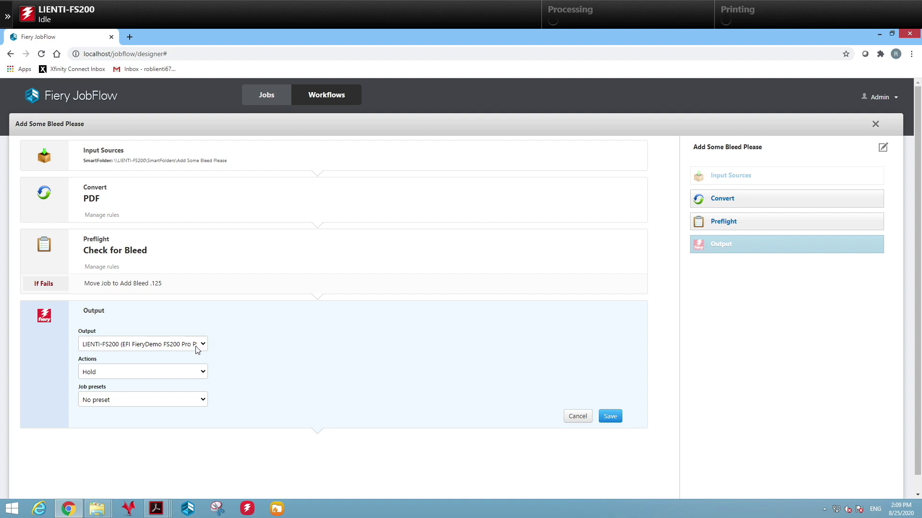
{"action": "left_click", "coordinate": [197, 344]}
{"action": "left_click", "coordinate": [142, 406]}
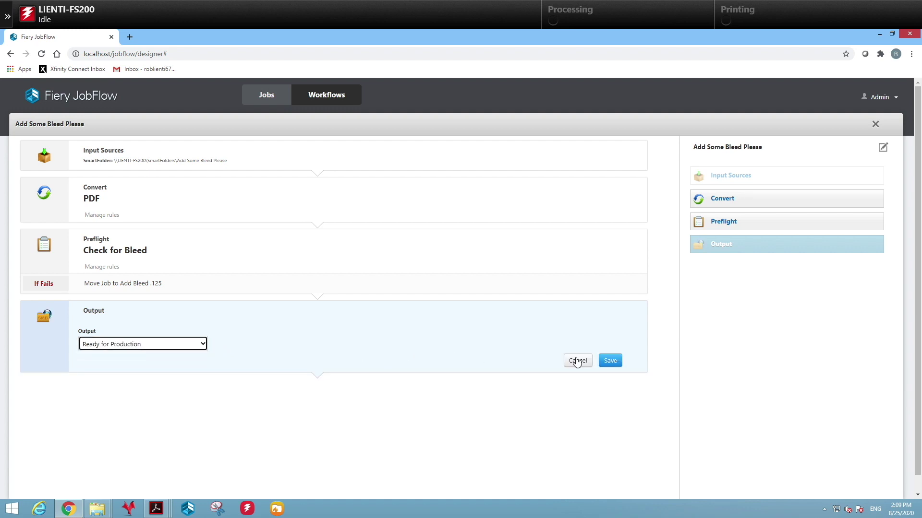
{"action": "left_click", "coordinate": [617, 363]}
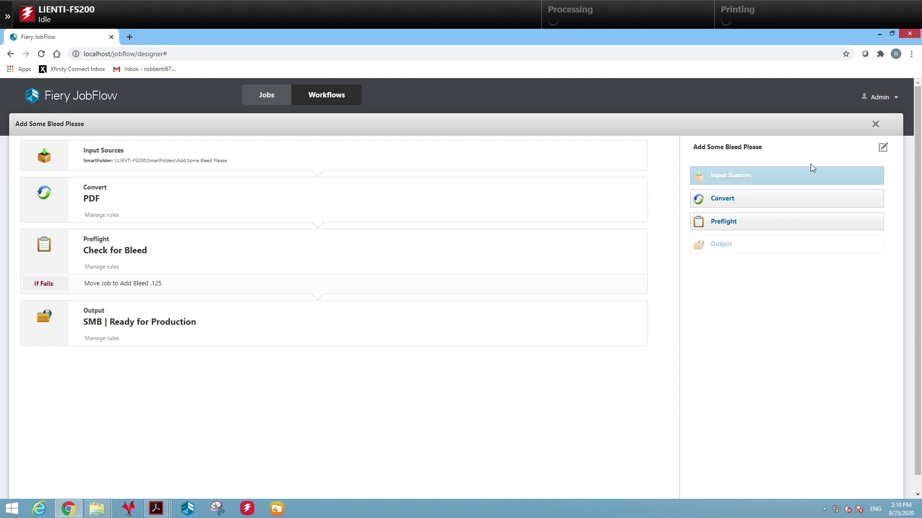
{"action": "left_click", "coordinate": [878, 34]}
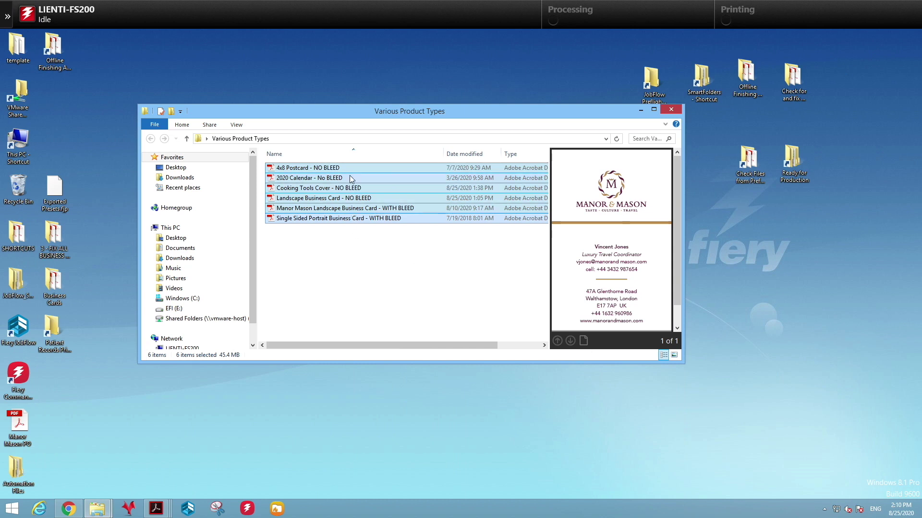
Copy the six product PDFs into the SmartFolders 'Add Some Bleed Please' folder
{"action": "right_click", "coordinate": [351, 178]}
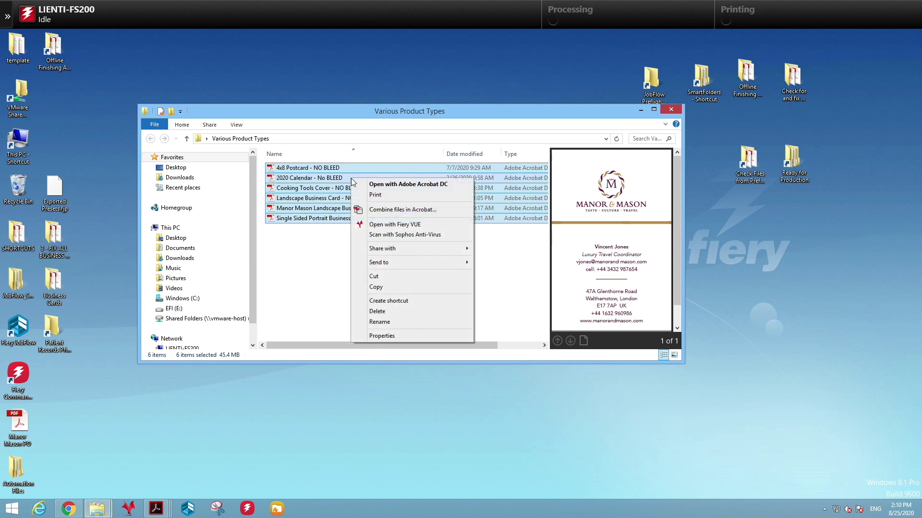
{"action": "left_click", "coordinate": [377, 288]}
{"action": "left_click", "coordinate": [704, 84]}
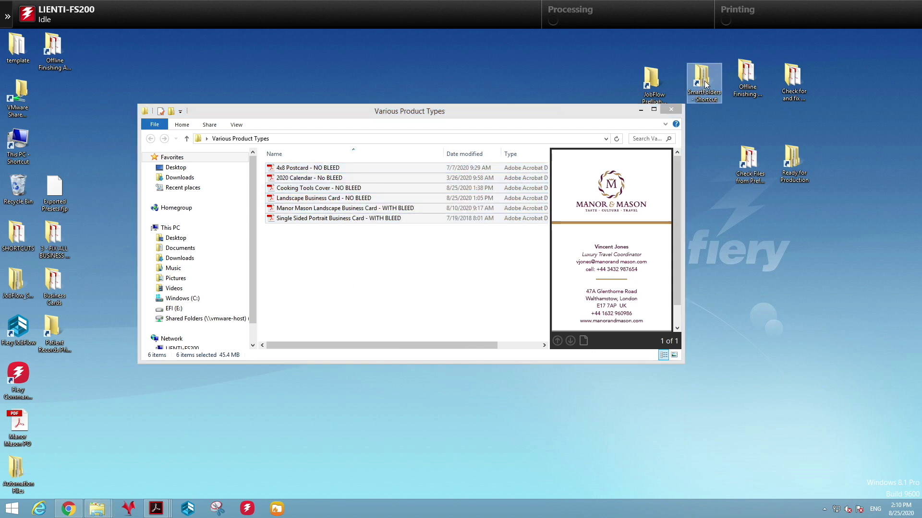
{"action": "double_click", "coordinate": [704, 84]}
{"action": "double_click", "coordinate": [339, 197]}
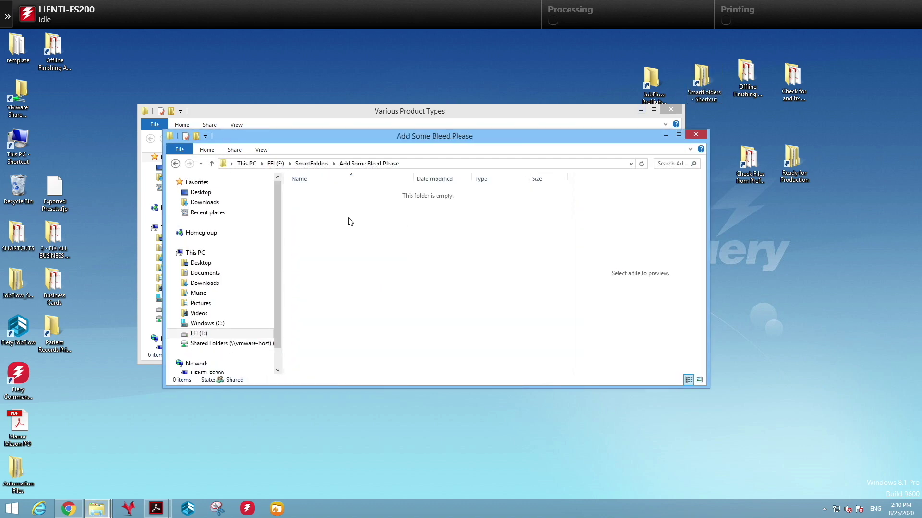
{"action": "right_click", "coordinate": [349, 221]}
{"action": "left_click", "coordinate": [377, 285]}
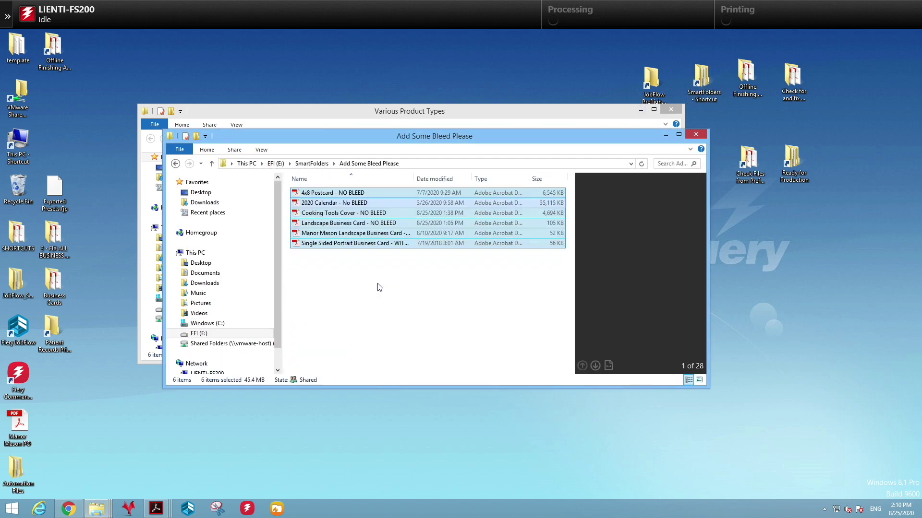
Open the Ready for Production folder and select the six processed PDFs
{"action": "double_click", "coordinate": [794, 163]}
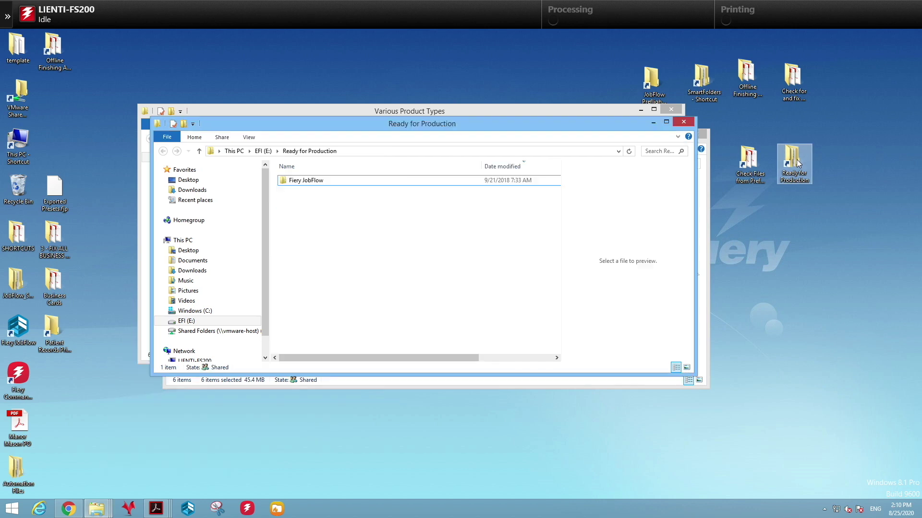
{"action": "left_click_drag", "start_coordinate": [432, 129], "coordinate": [451, 142]}
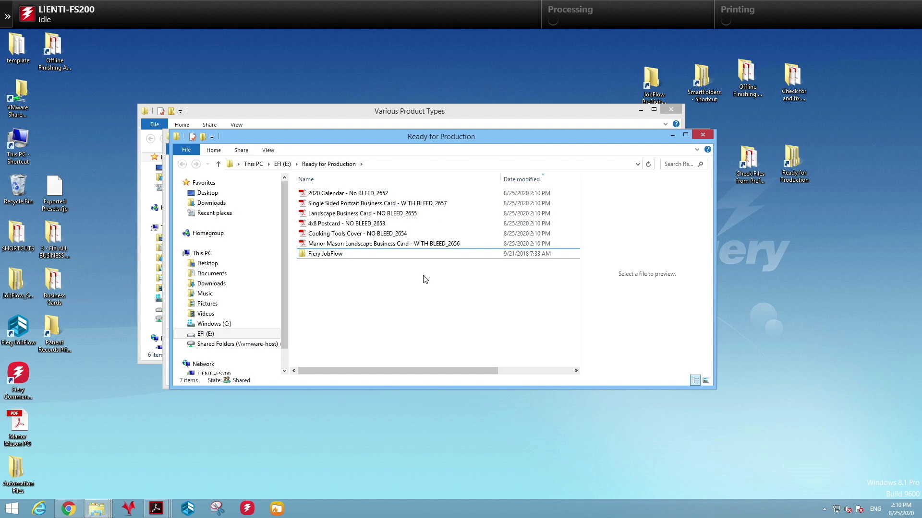
{"action": "left_click_drag", "start_coordinate": [425, 279], "coordinate": [370, 196]}
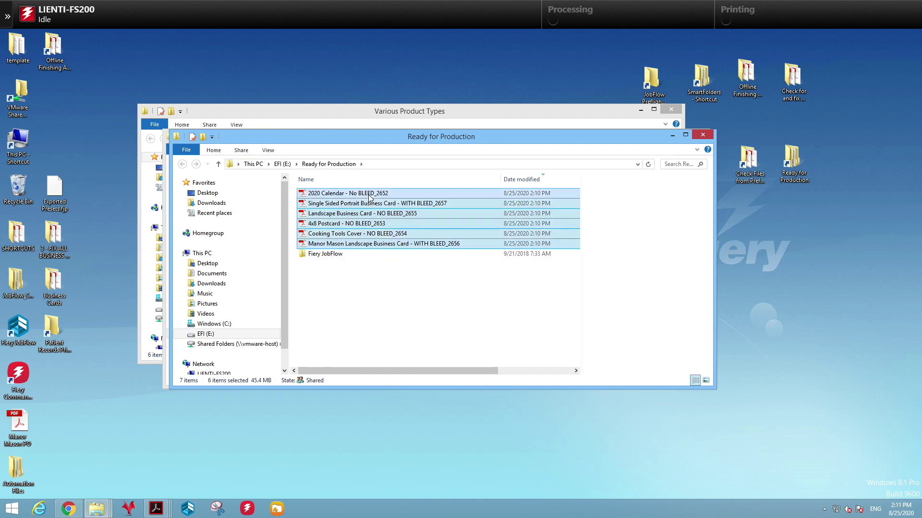
Open the six processed PDFs in Acrobat and minimize each in turn until the 2020 Calendar shows
{"action": "right_click", "coordinate": [369, 196]}
{"action": "left_click", "coordinate": [402, 204]}
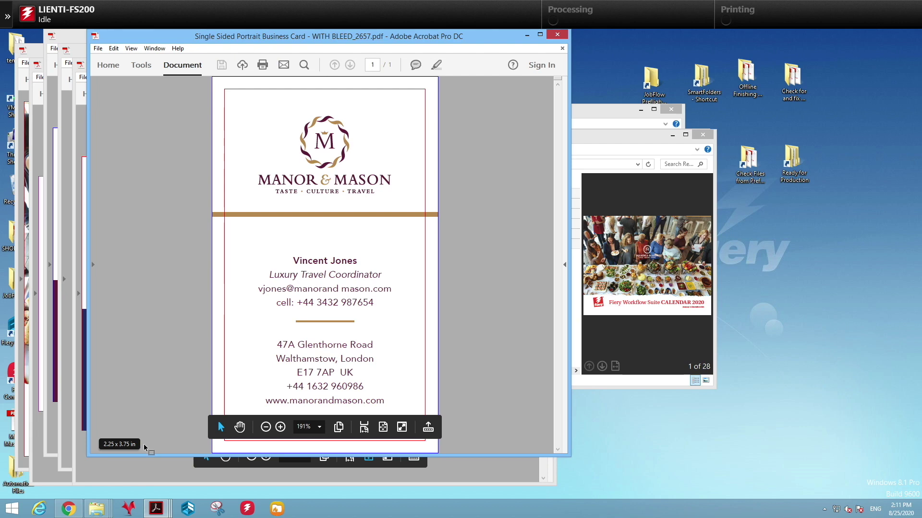
{"action": "left_click", "coordinate": [530, 38]}
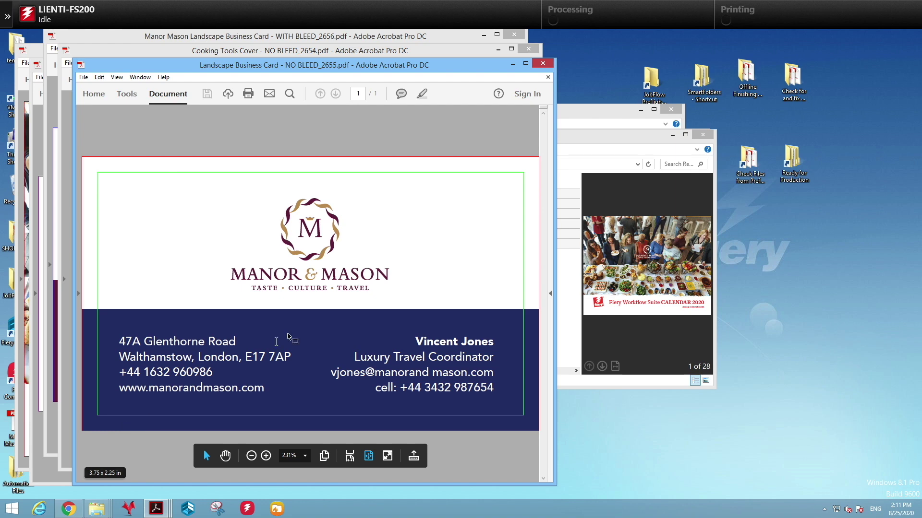
{"action": "left_click", "coordinate": [512, 64]}
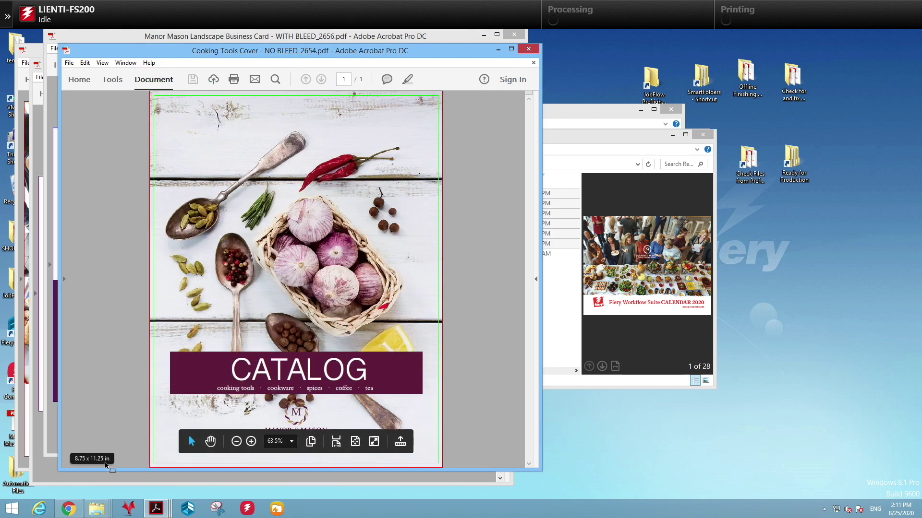
{"action": "left_click", "coordinate": [499, 50]}
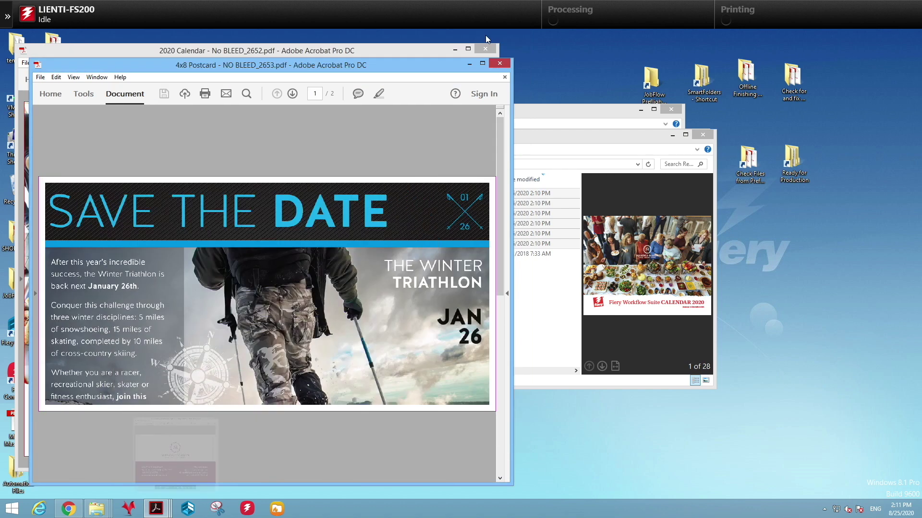
{"action": "left_click", "coordinate": [488, 33]}
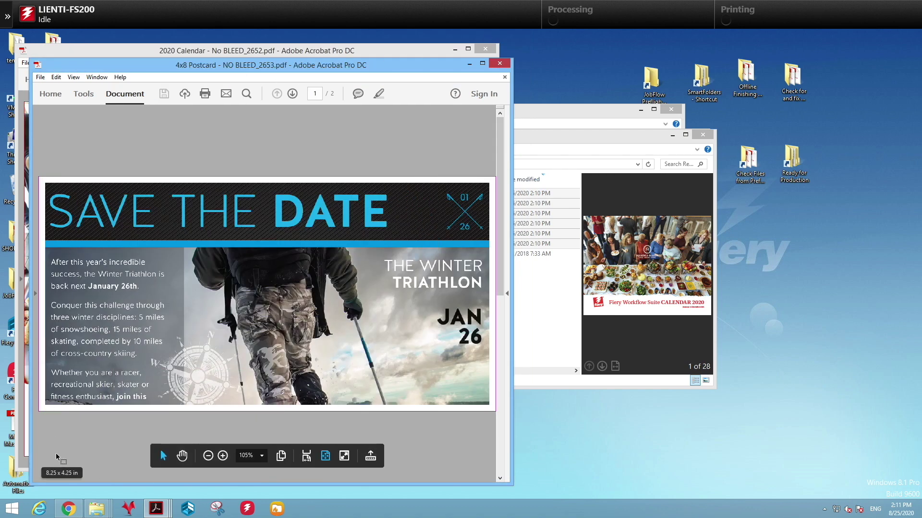
{"action": "left_click", "coordinate": [469, 63]}
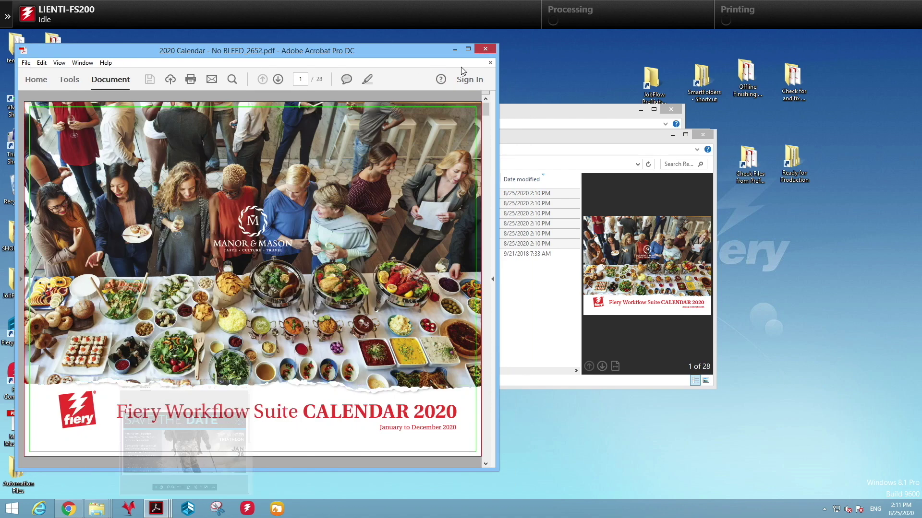